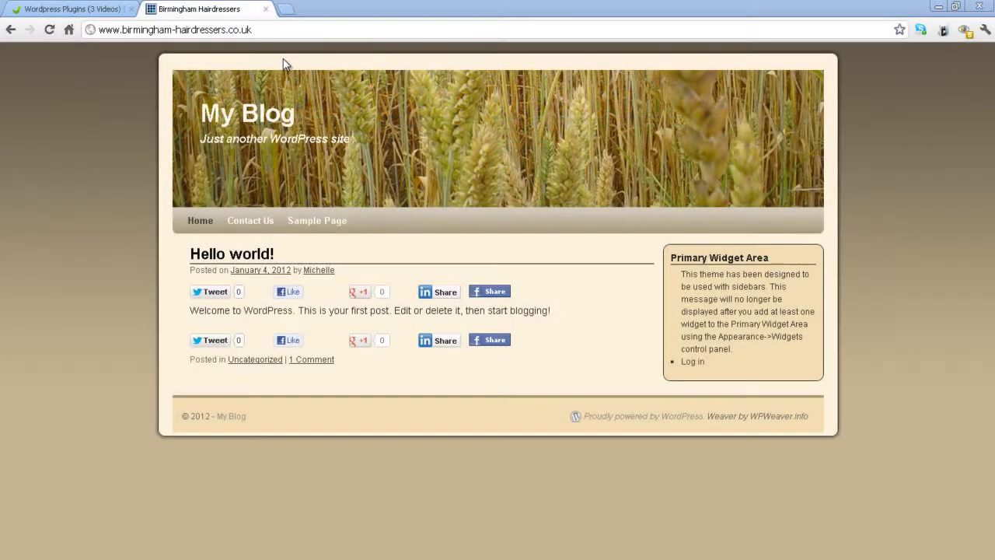
Go to the site's /wp-admin page and log in with the browser's saved admin credentials.
{"action": "left_click", "coordinate": [257, 30]}
{"action": "left_click", "coordinate": [257, 30]}
{"action": "type", "text": "/wp-"}
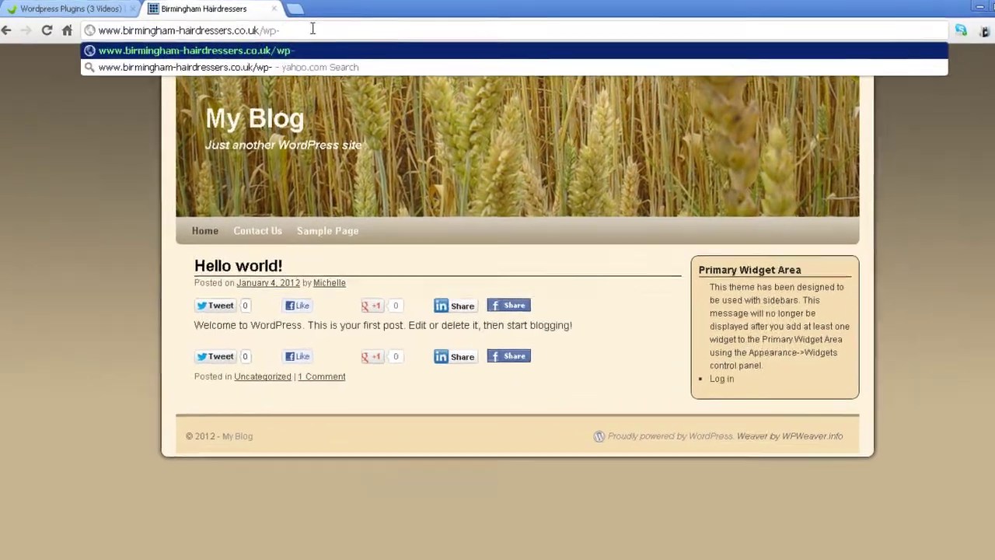
{"action": "type", "text": "admi"}
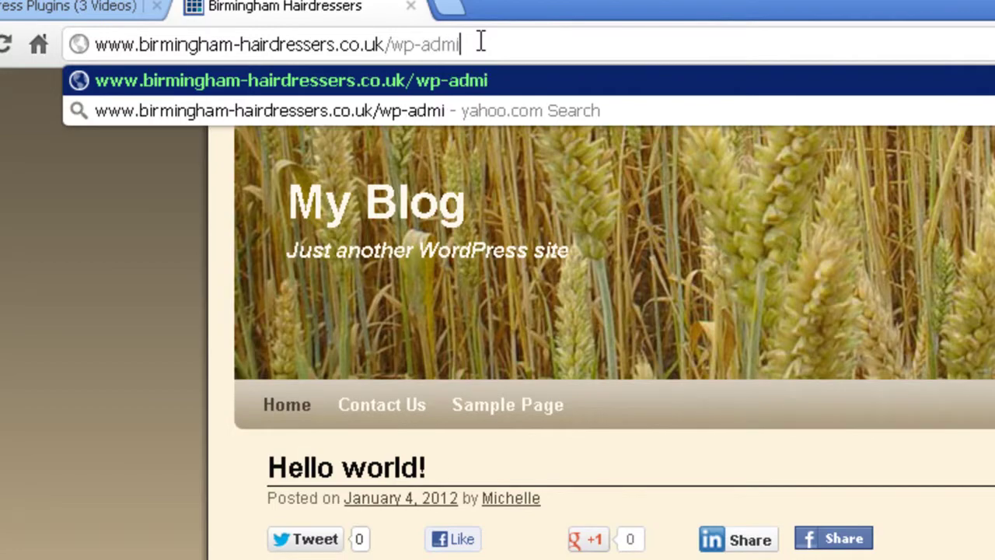
{"action": "type", "text": "n"}
{"action": "key", "text": "Return"}
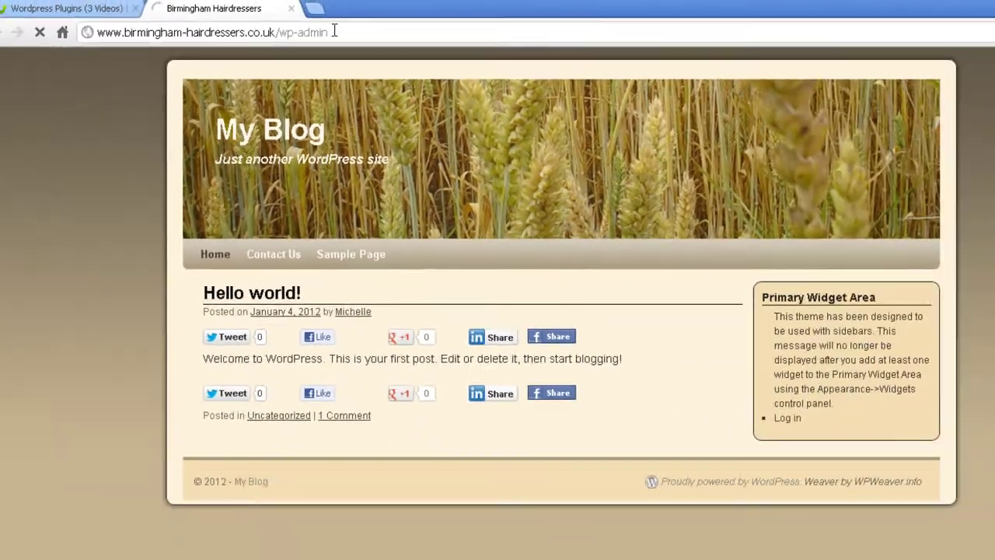
{"action": "type", "text": "a"}
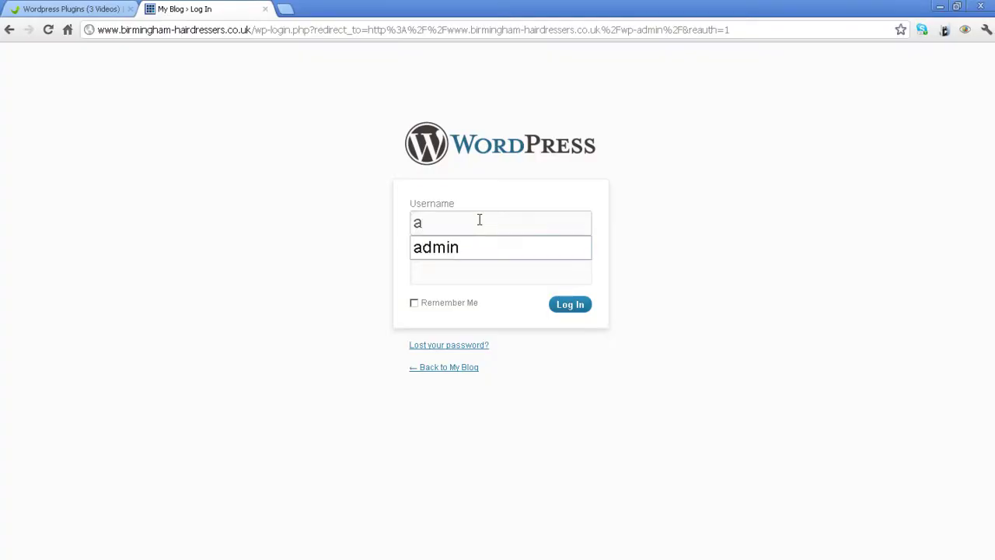
{"action": "type", "text": "dmin"}
{"action": "key", "text": "Return"}
{"action": "key", "text": "Tab"}
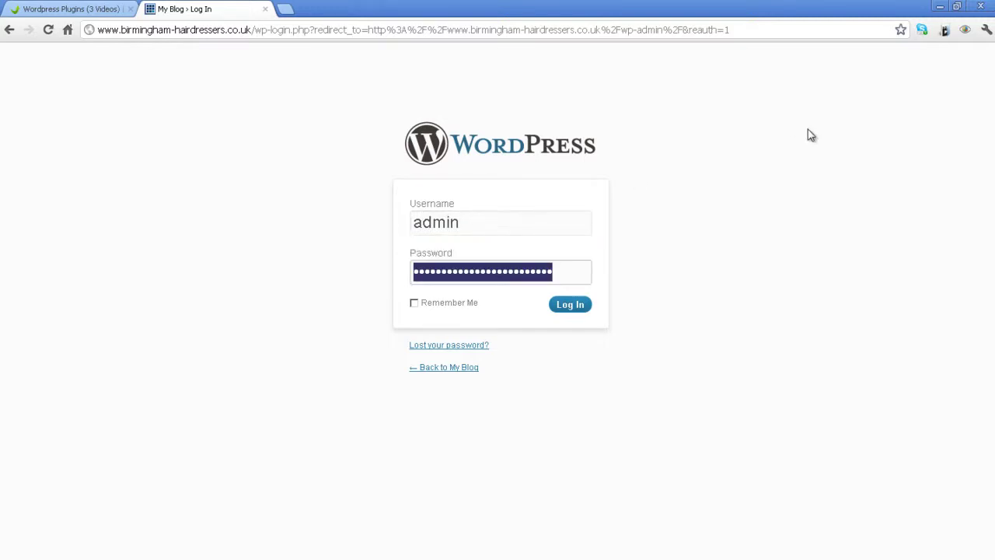
{"action": "key", "text": "Return"}
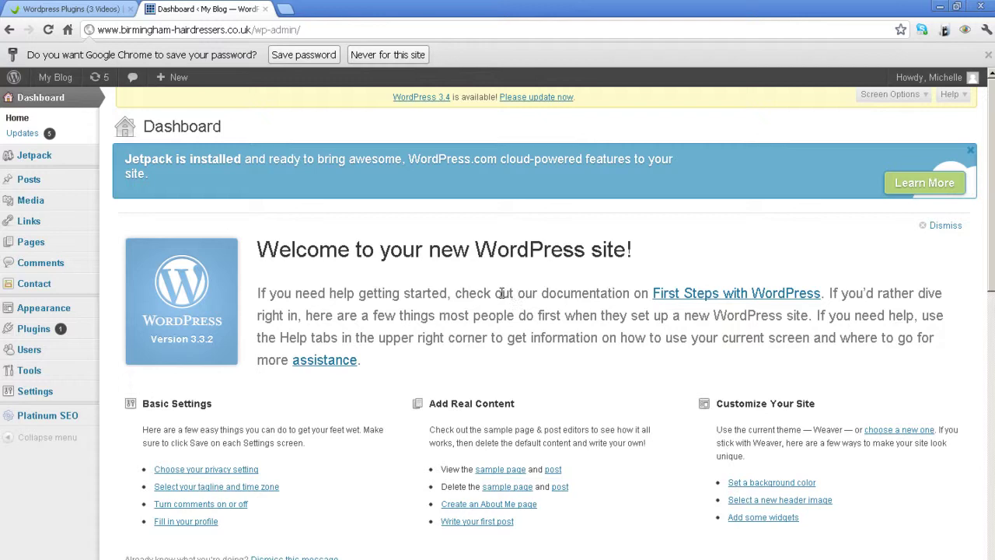
Search the Install Themes directory for 'weaver II'.
{"action": "left_click", "coordinate": [69, 313]}
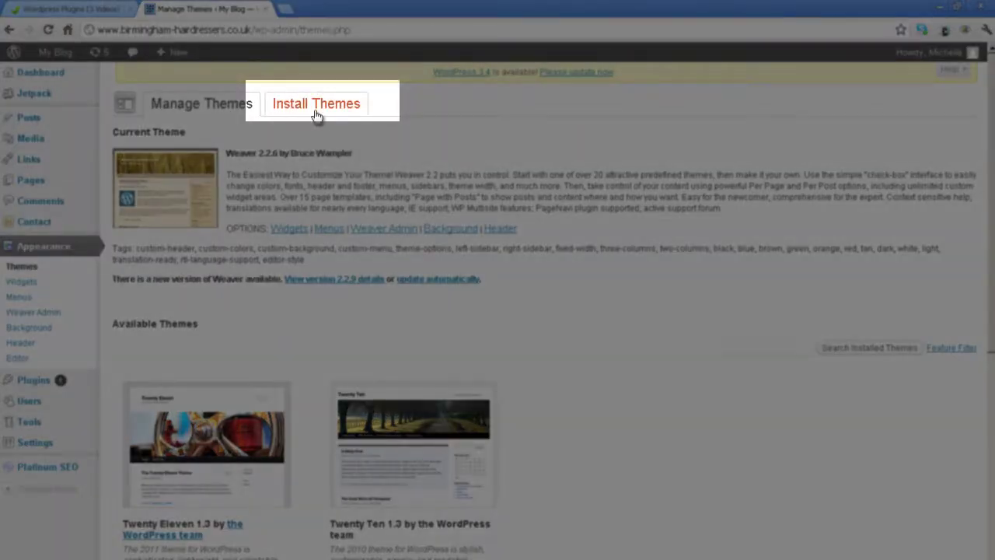
{"action": "left_click", "coordinate": [316, 113]}
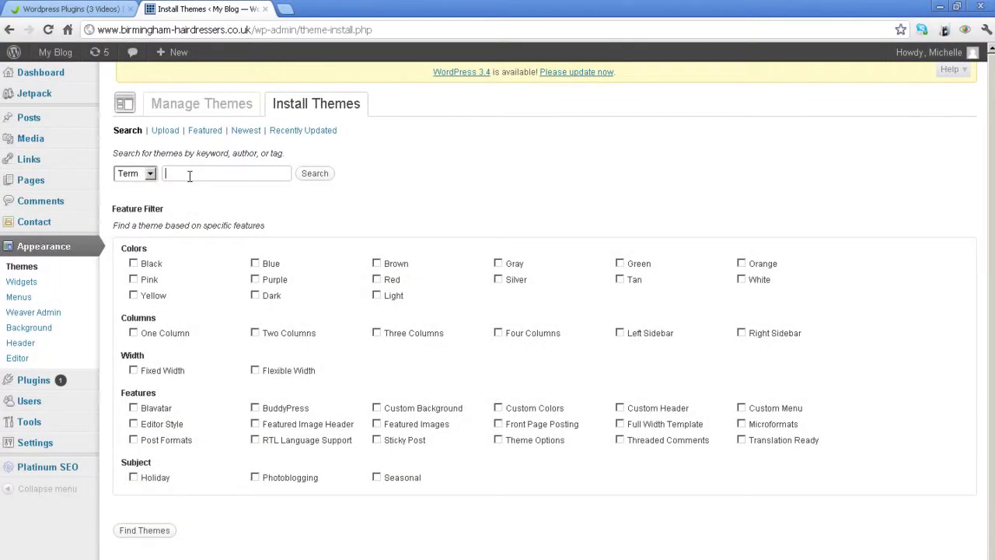
{"action": "left_click", "coordinate": [188, 175]}
{"action": "type", "text": "weav"}
{"action": "type", "text": "er"}
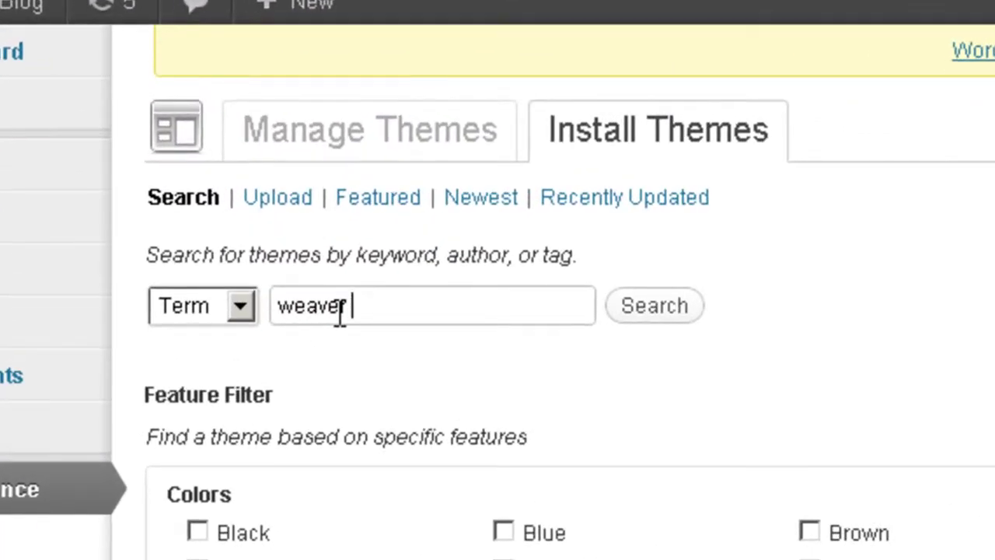
{"action": "type", "text": " II"}
{"action": "left_click", "coordinate": [621, 313]}
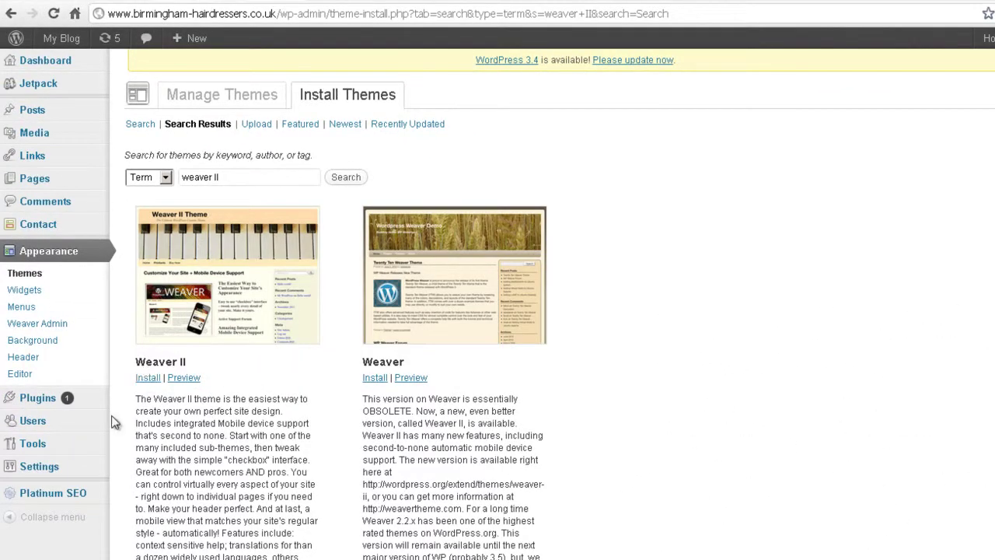
Install the Weaver II theme from the search results and activate it.
{"action": "left_click", "coordinate": [152, 379]}
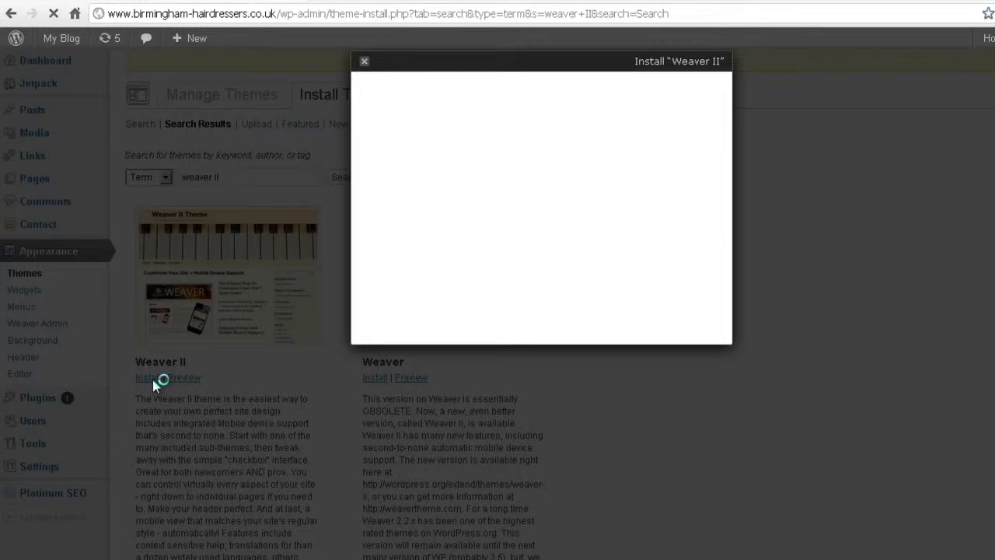
{"action": "left_click", "coordinate": [689, 320]}
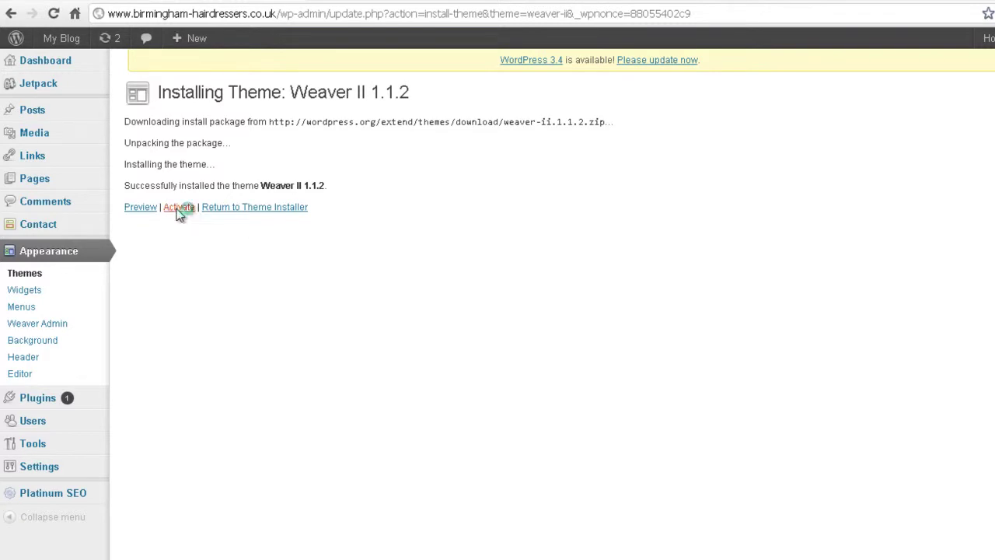
{"action": "left_click", "coordinate": [178, 209]}
{"action": "mouse_move", "coordinate": [61, 39]}
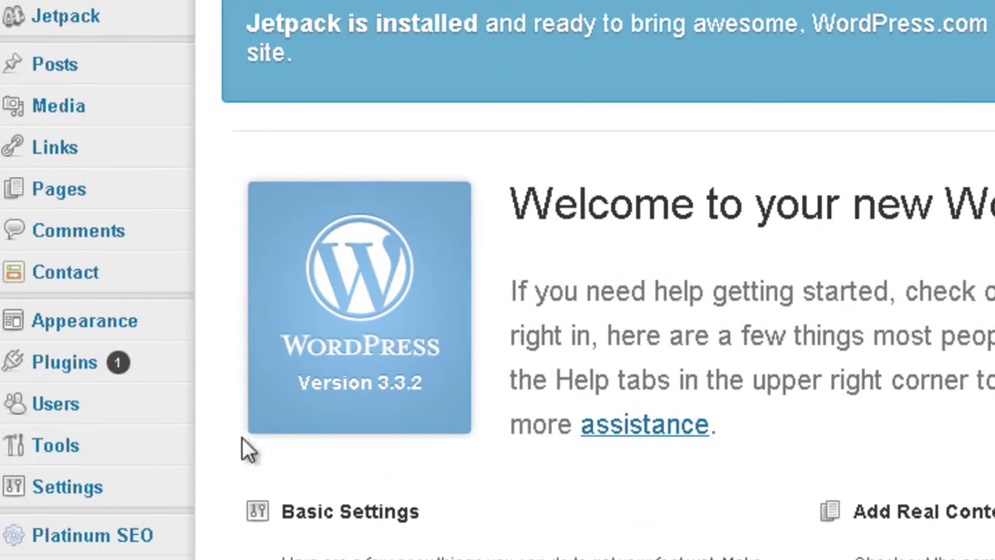
{"action": "mouse_move", "coordinate": [106, 335]}
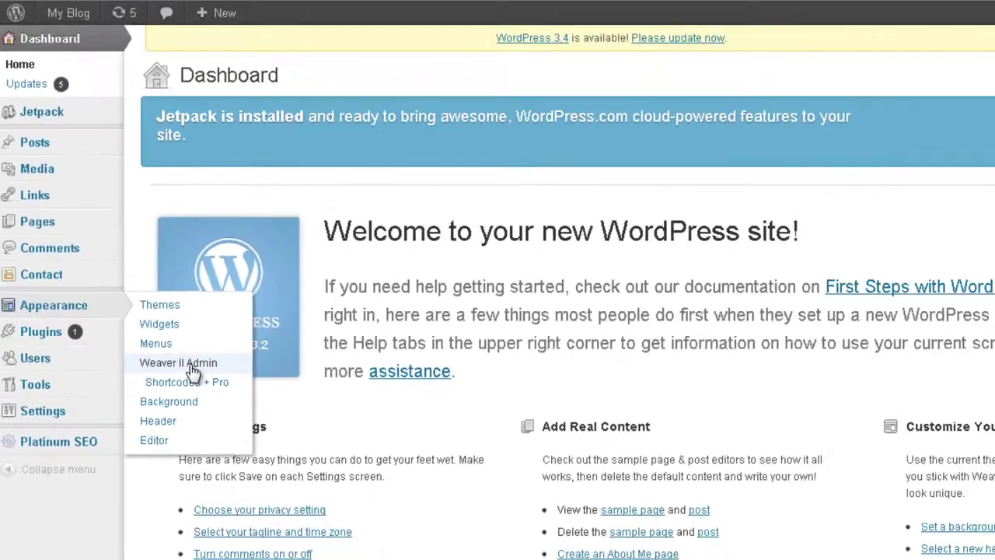
{"action": "left_click", "coordinate": [192, 371]}
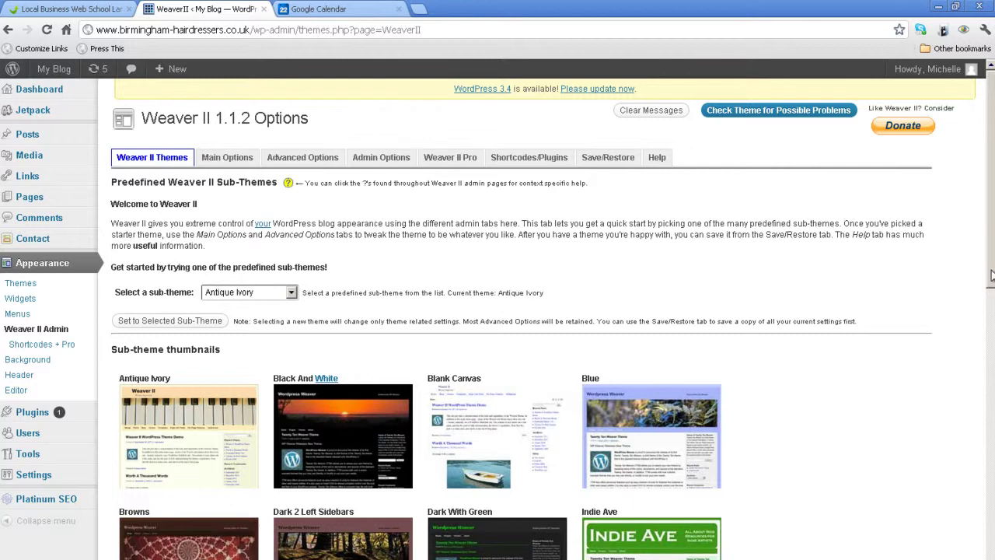
{"action": "left_click_drag", "start_coordinate": [992, 277], "coordinate": [988, 303]}
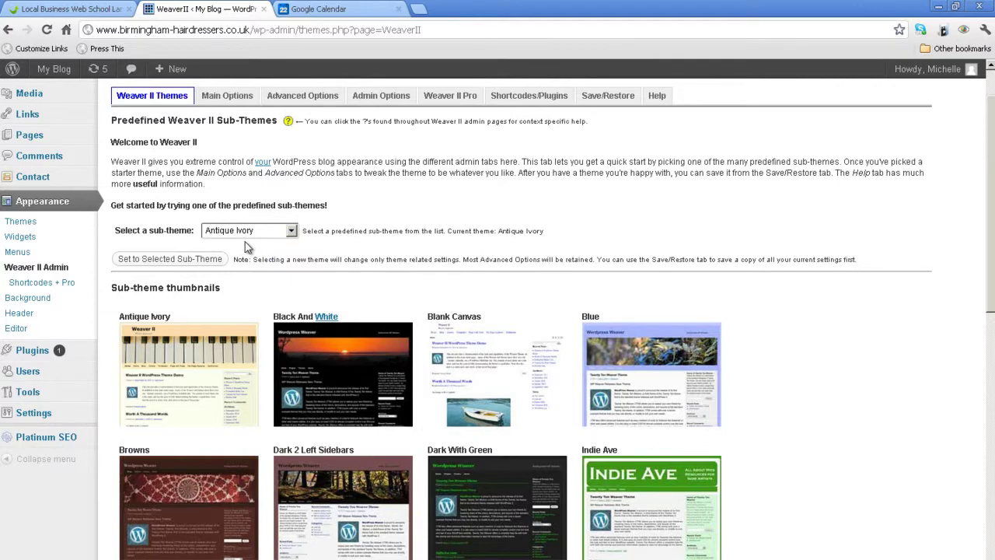
{"action": "left_click_drag", "start_coordinate": [993, 261], "coordinate": [991, 442]}
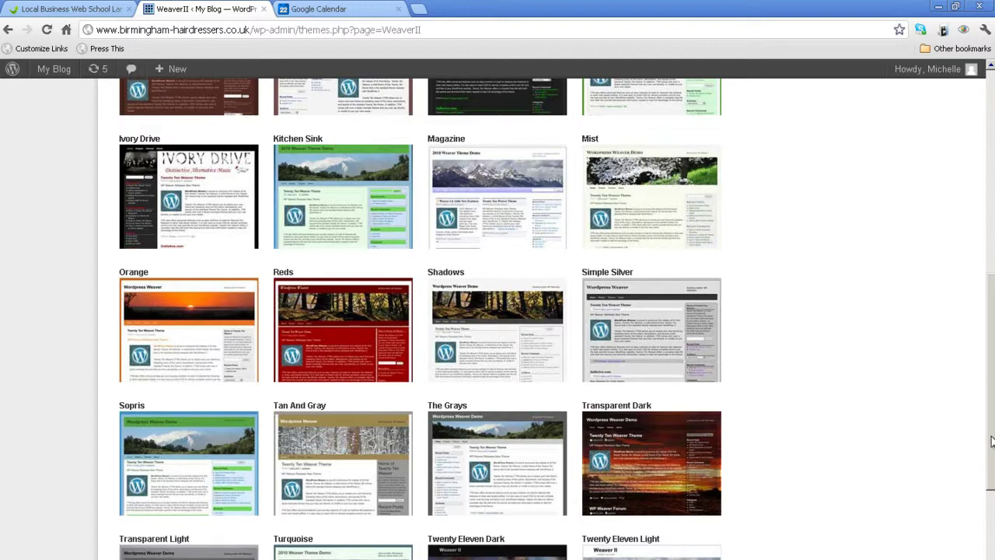
{"action": "left_click_drag", "start_coordinate": [991, 442], "coordinate": [989, 414]}
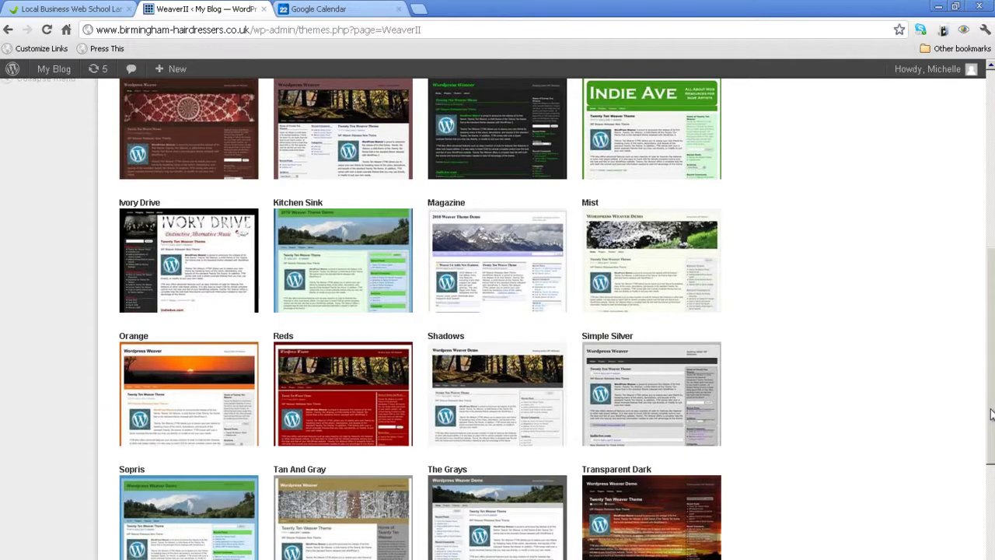
{"action": "scroll", "coordinate": [989, 414], "scroll_direction": "up", "scroll_amount": 5}
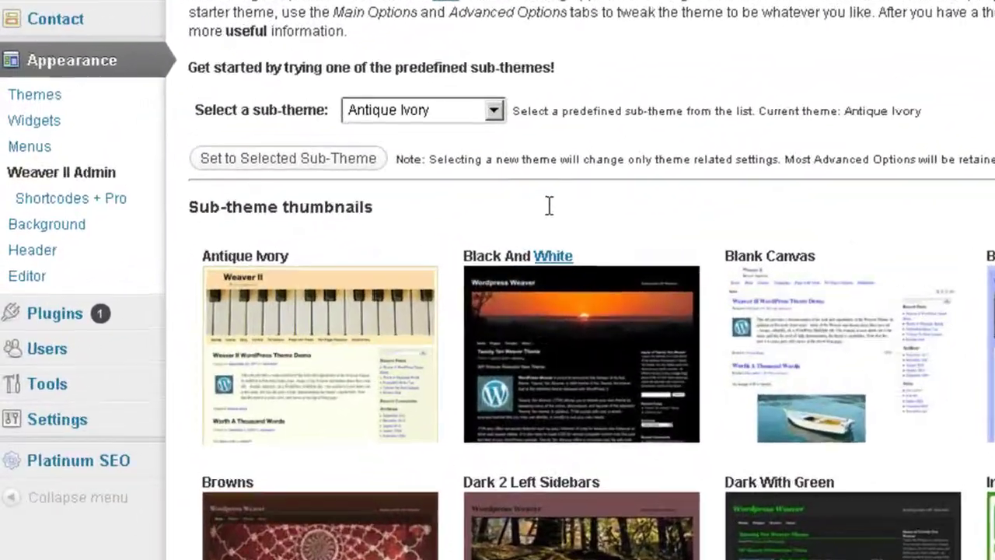
Apply Weaver II's Shadows sub-theme, then view the My Blog front page.
{"action": "left_click", "coordinate": [493, 110]}
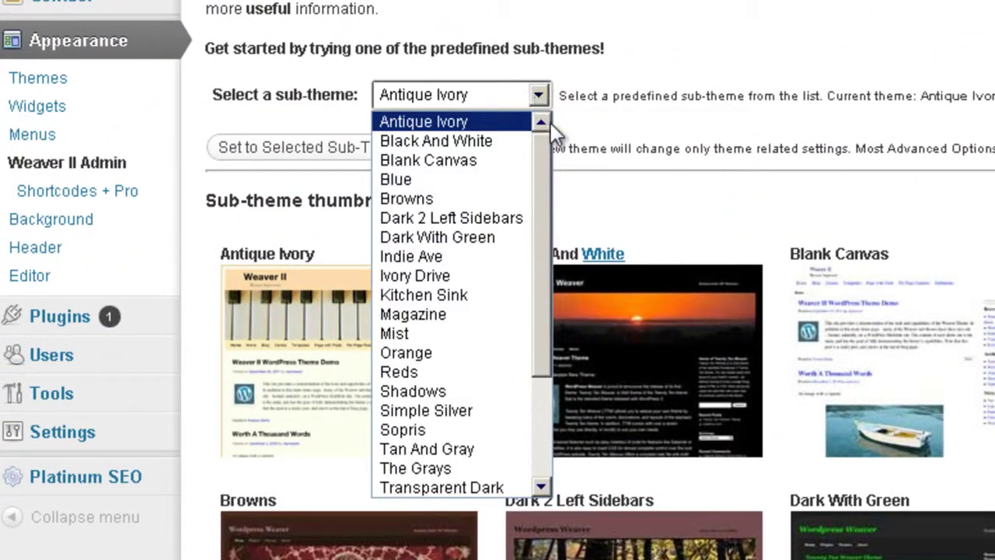
{"action": "left_click", "coordinate": [474, 389]}
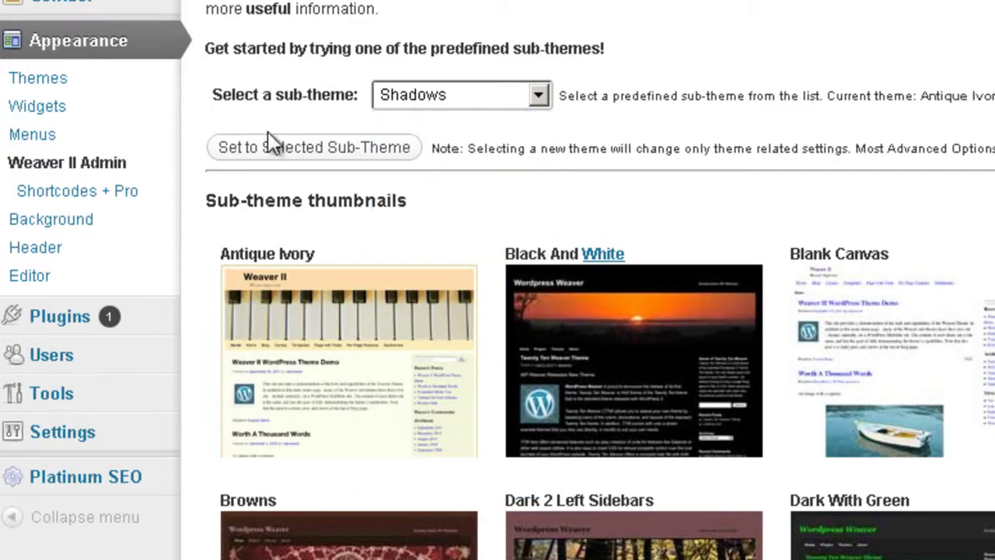
{"action": "left_click", "coordinate": [311, 150]}
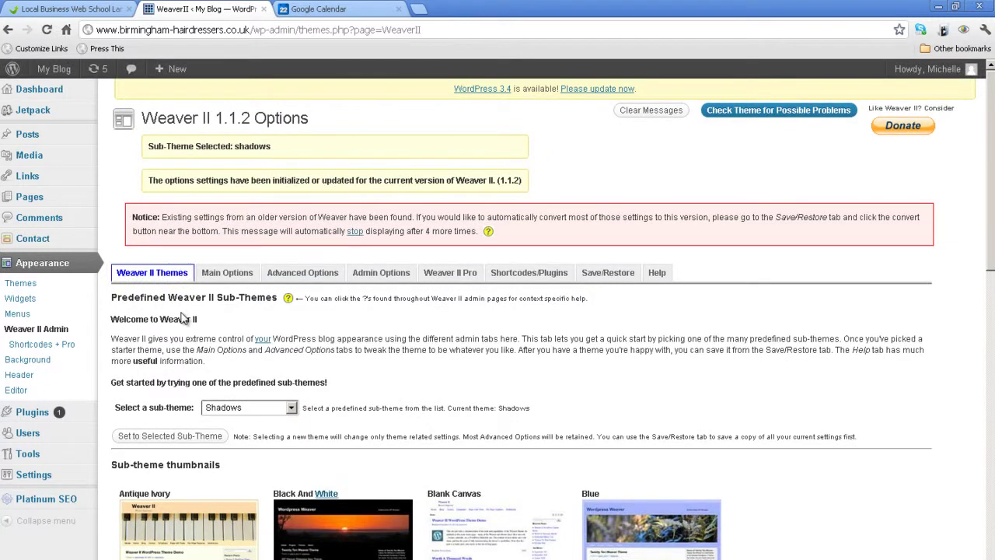
{"action": "left_click", "coordinate": [66, 75]}
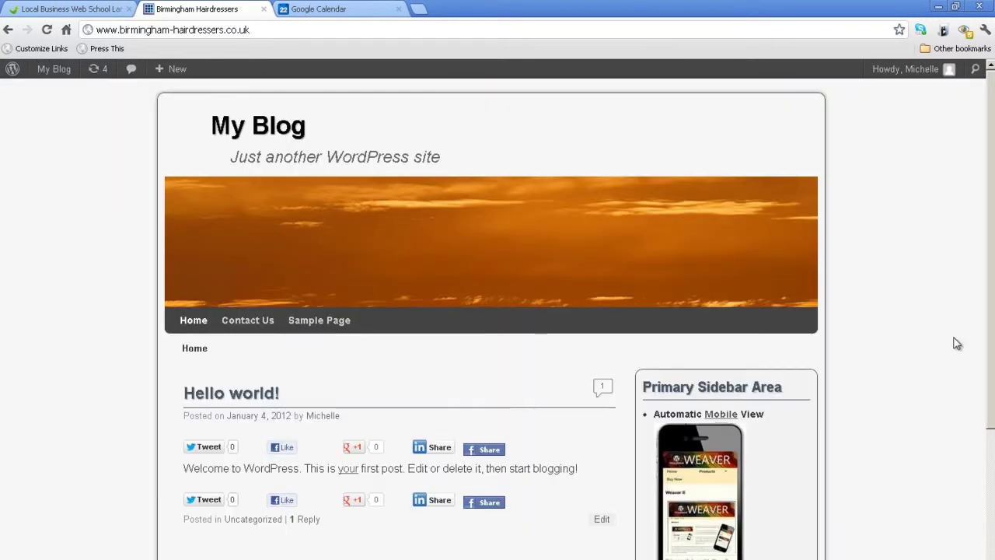
Return to the Dashboard and reopen Appearance > Weaver II Admin at the sub-theme selector.
{"action": "mouse_move", "coordinate": [52, 78]}
{"action": "left_click", "coordinate": [58, 94]}
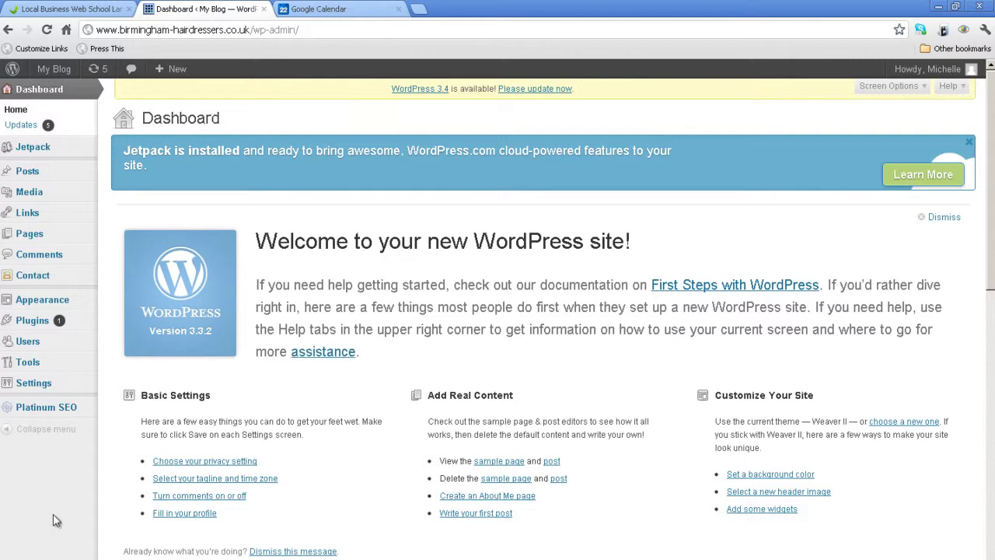
{"action": "mouse_move", "coordinate": [62, 304]}
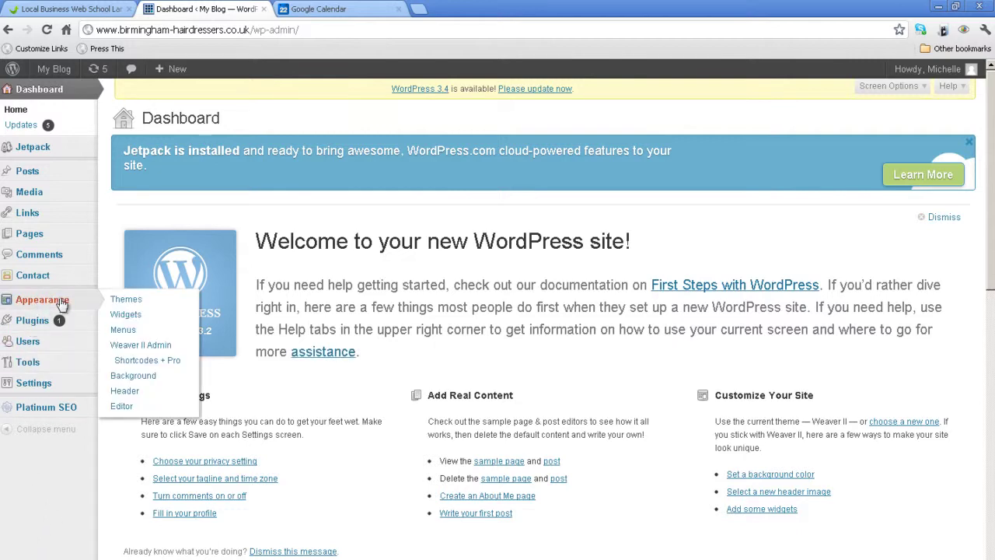
{"action": "left_click", "coordinate": [126, 345]}
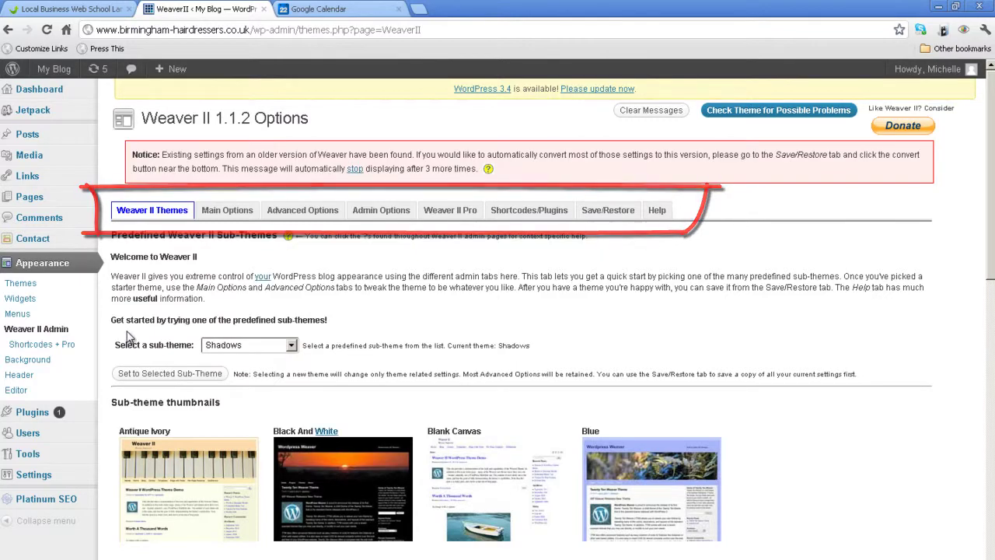
{"action": "scroll", "coordinate": [47, 250], "scroll_direction": "down", "scroll_amount": 3}
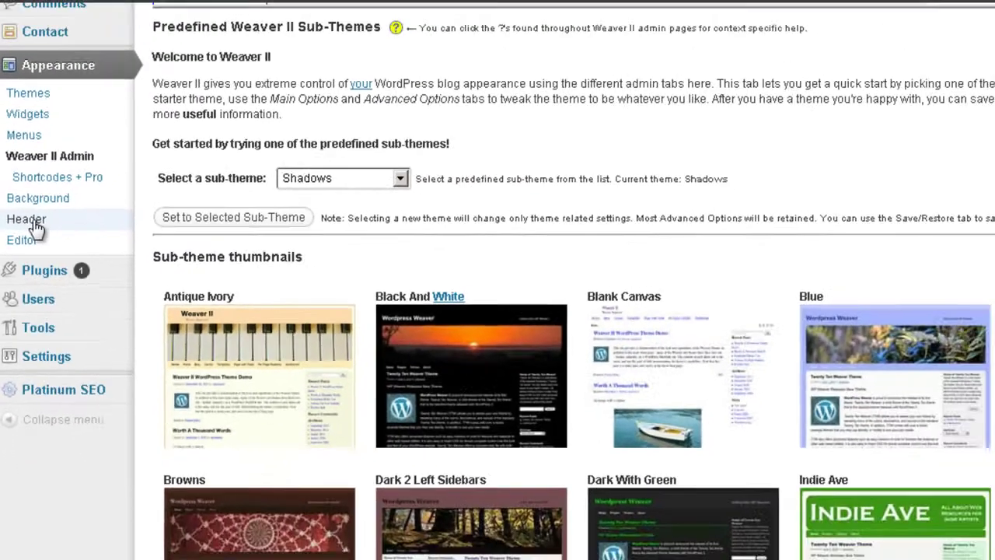
Set the green mountain default image as the header, save, and visit the site.
{"action": "left_click", "coordinate": [42, 209]}
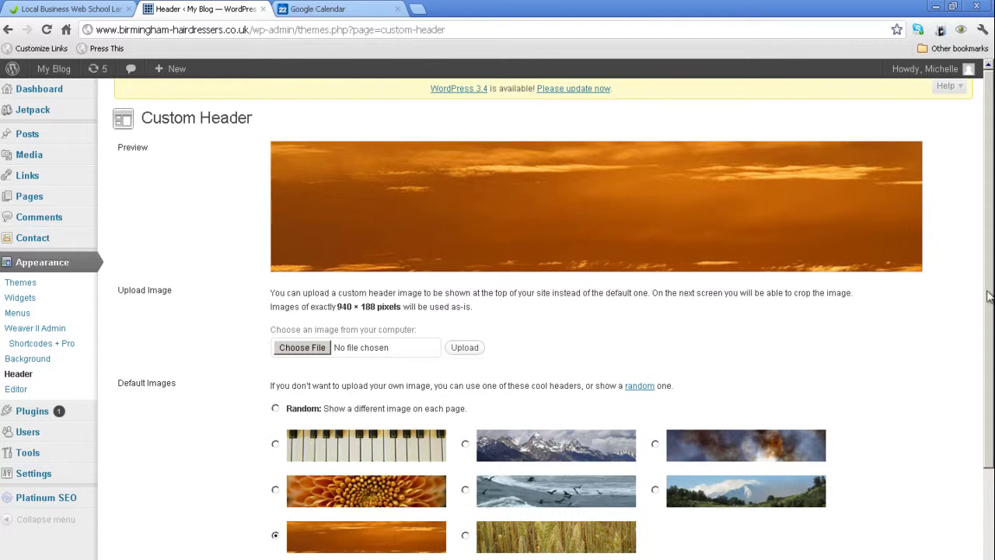
{"action": "left_click_drag", "start_coordinate": [988, 303], "coordinate": [989, 402]}
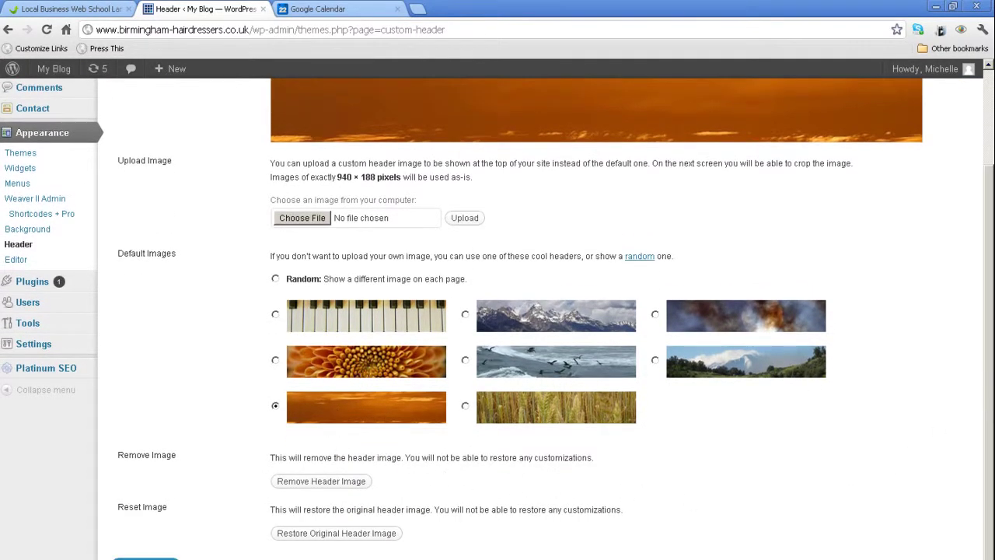
{"action": "left_click_drag", "start_coordinate": [990, 466], "coordinate": [990, 381]}
{"action": "scroll", "coordinate": [497, 311], "scroll_direction": "down", "scroll_amount": 2}
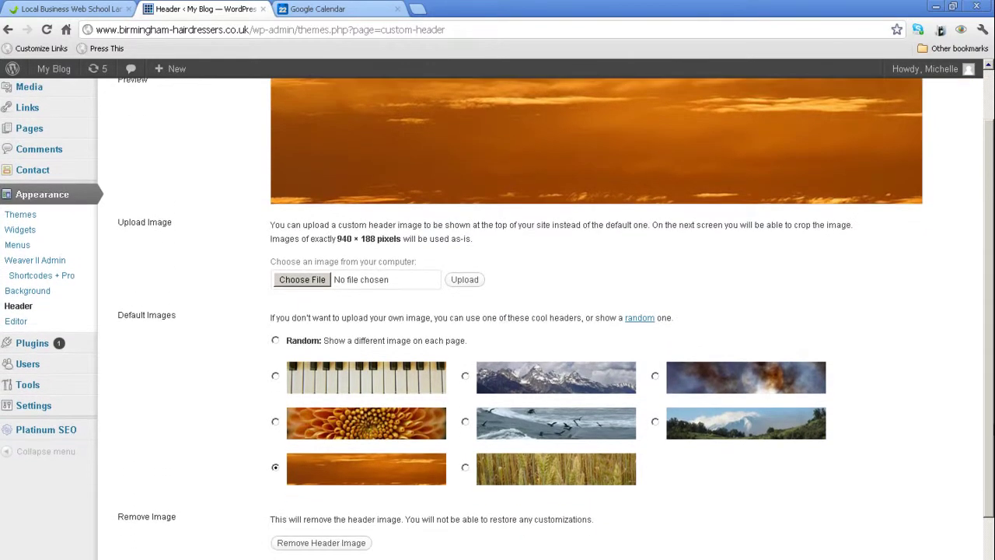
{"action": "scroll", "coordinate": [498, 311], "scroll_direction": "up", "scroll_amount": 1}
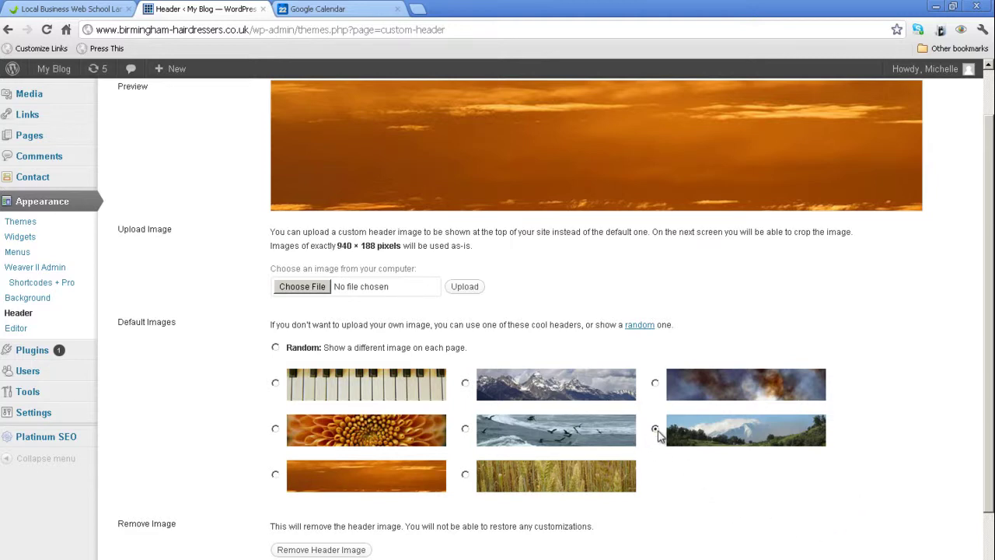
{"action": "left_click", "coordinate": [656, 431]}
{"action": "scroll", "coordinate": [235, 442], "scroll_direction": "down", "scroll_amount": 2}
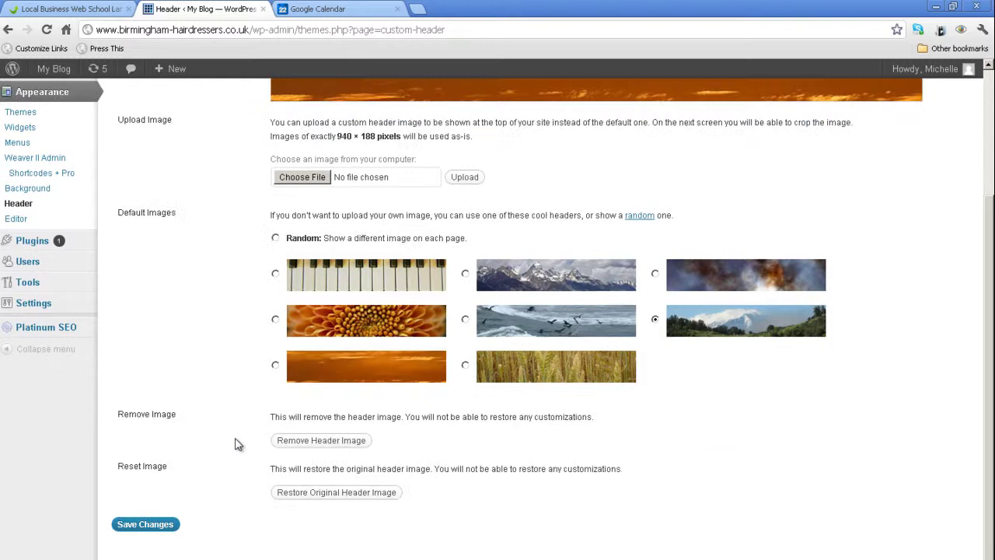
{"action": "left_click", "coordinate": [144, 524]}
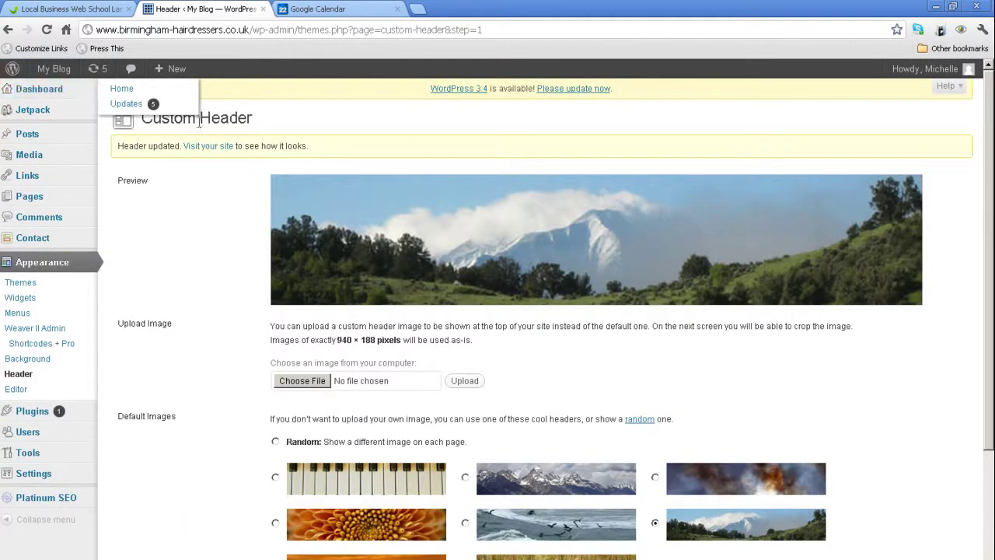
{"action": "left_click", "coordinate": [216, 148]}
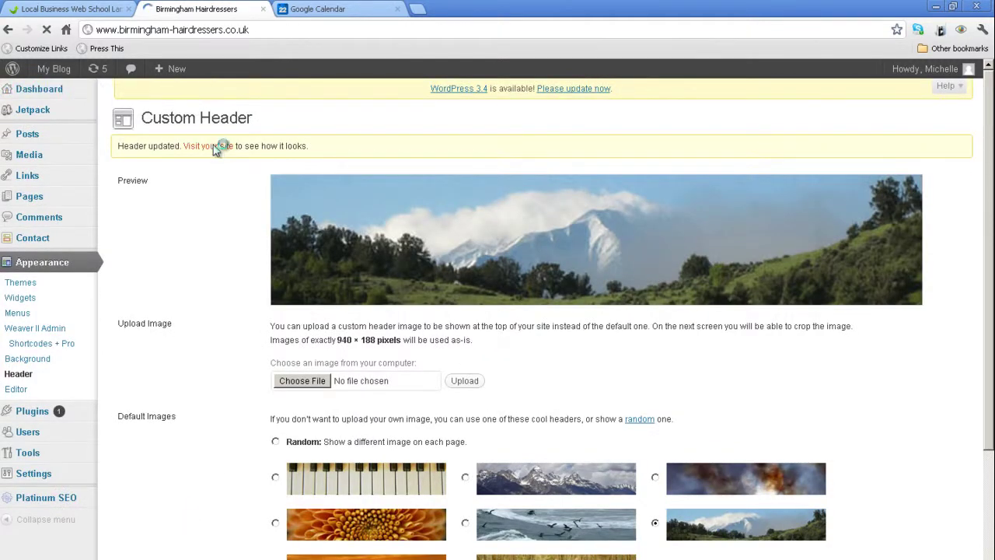